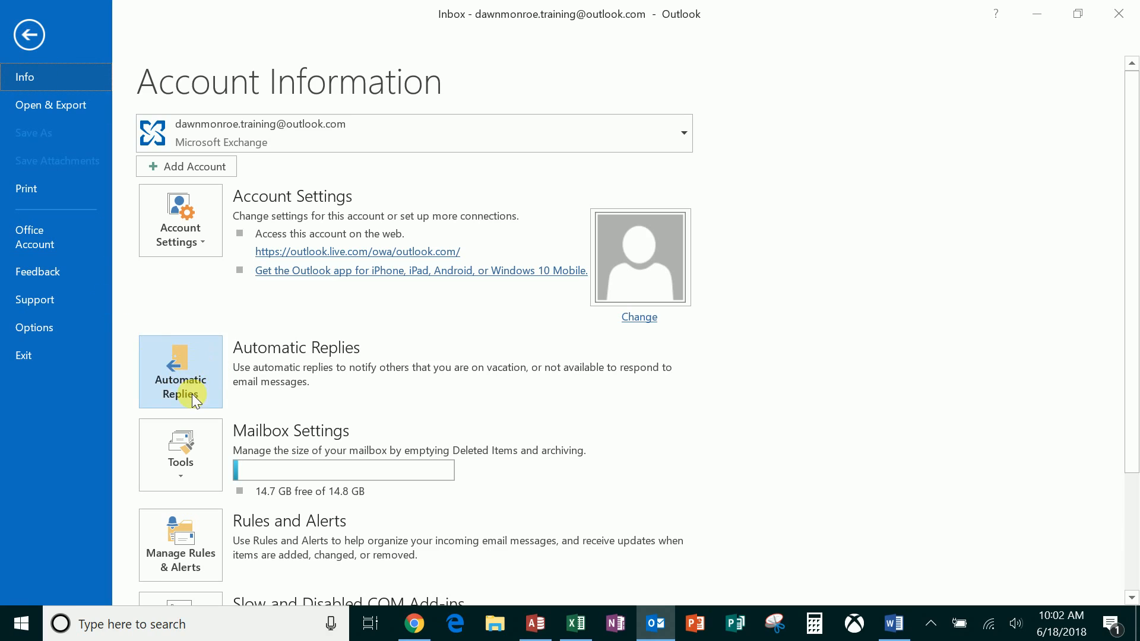
{"action": "left_click", "coordinate": [211, 361]}
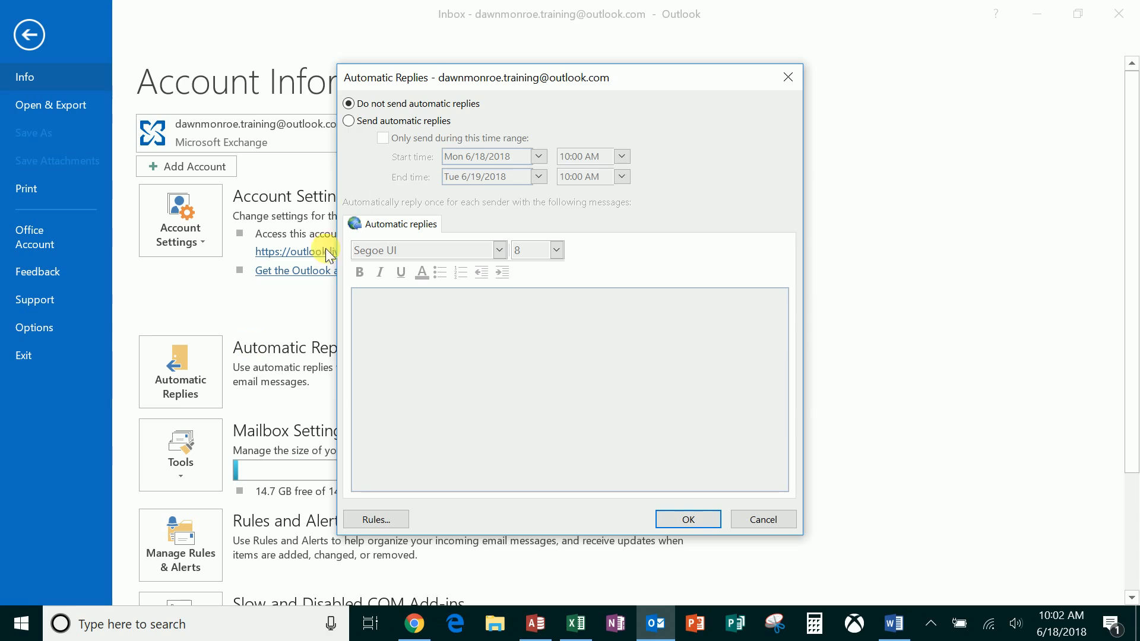
{"action": "left_click", "coordinate": [350, 121]}
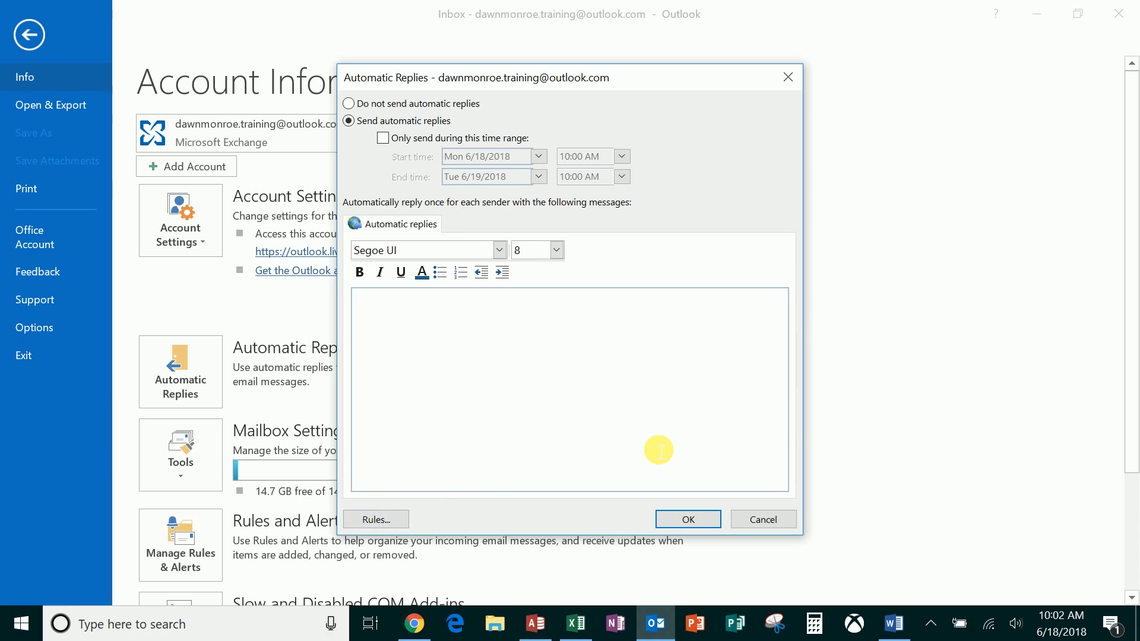
{"action": "left_click", "coordinate": [763, 520]}
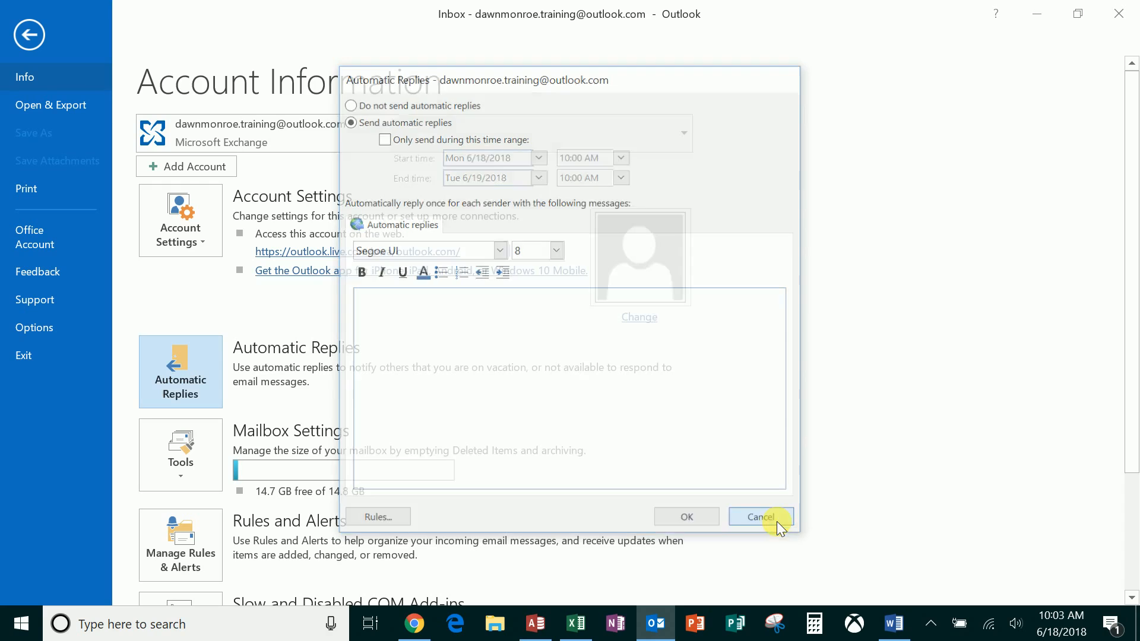
Step: Start a new email rule for the current inbox from the "Move messages from someone to a folder" template
{"action": "left_click", "coordinate": [200, 558]}
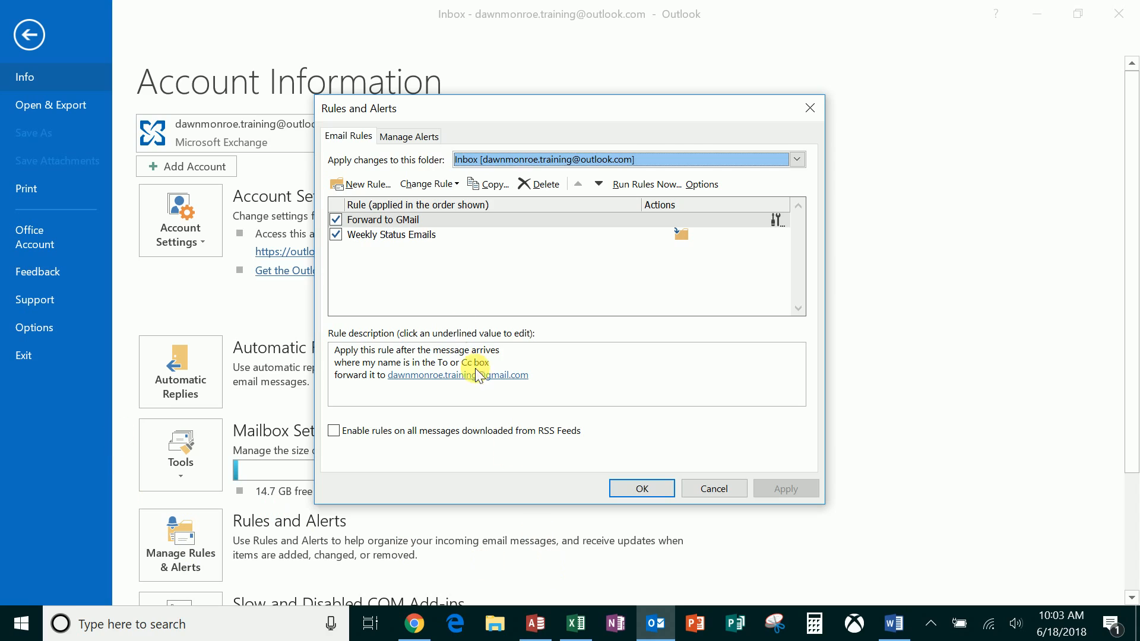
{"action": "left_click", "coordinate": [466, 375]}
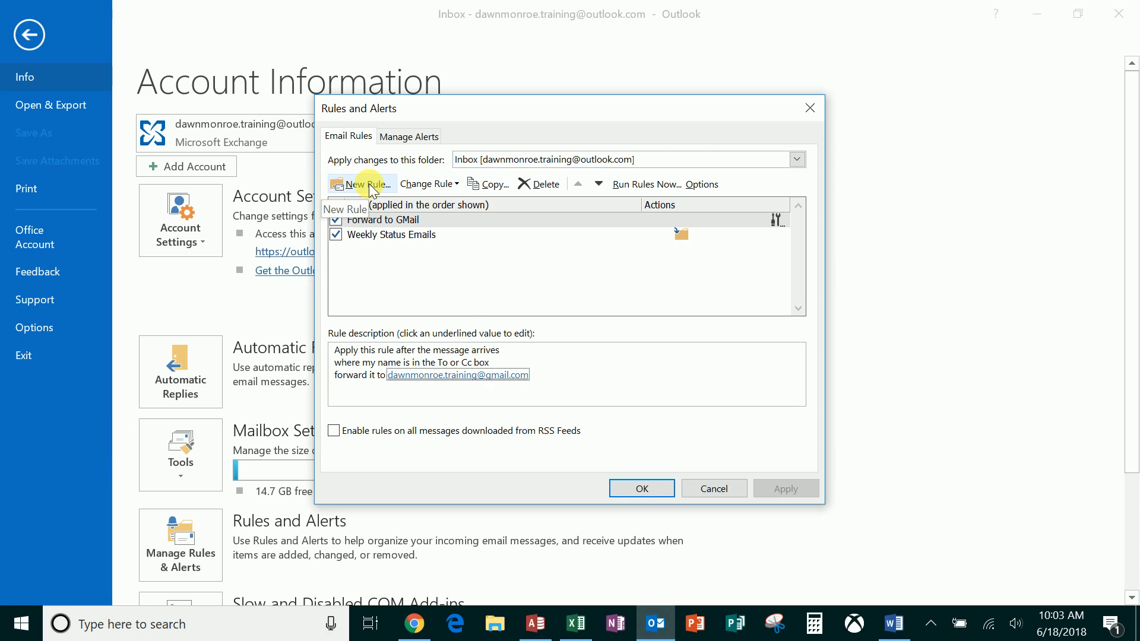
{"action": "left_click", "coordinate": [797, 158]}
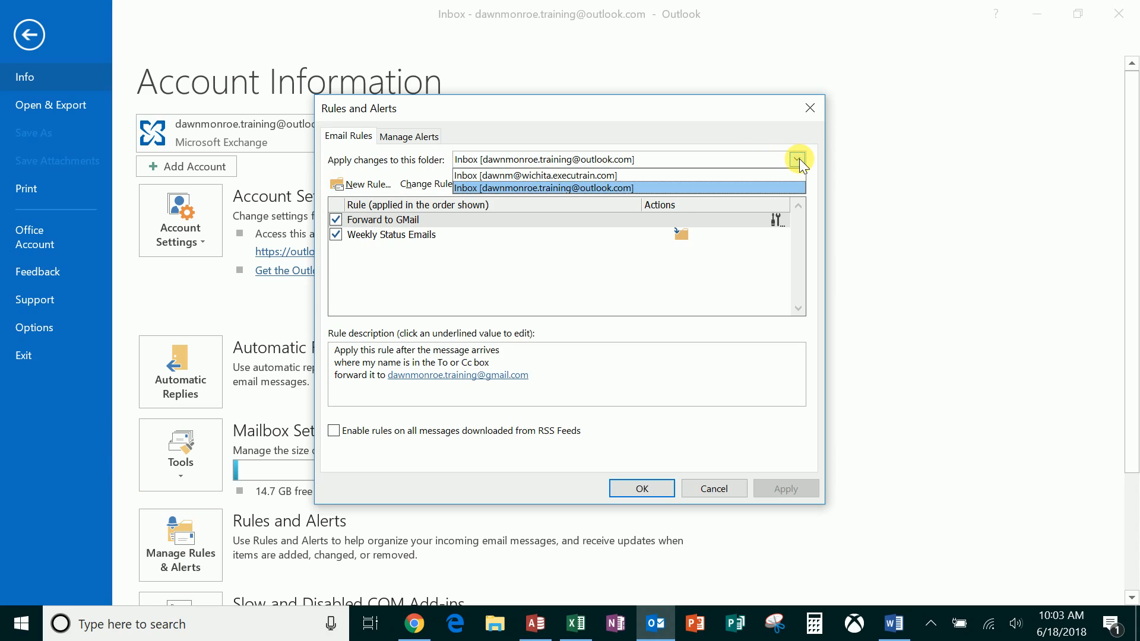
{"action": "left_click", "coordinate": [799, 158]}
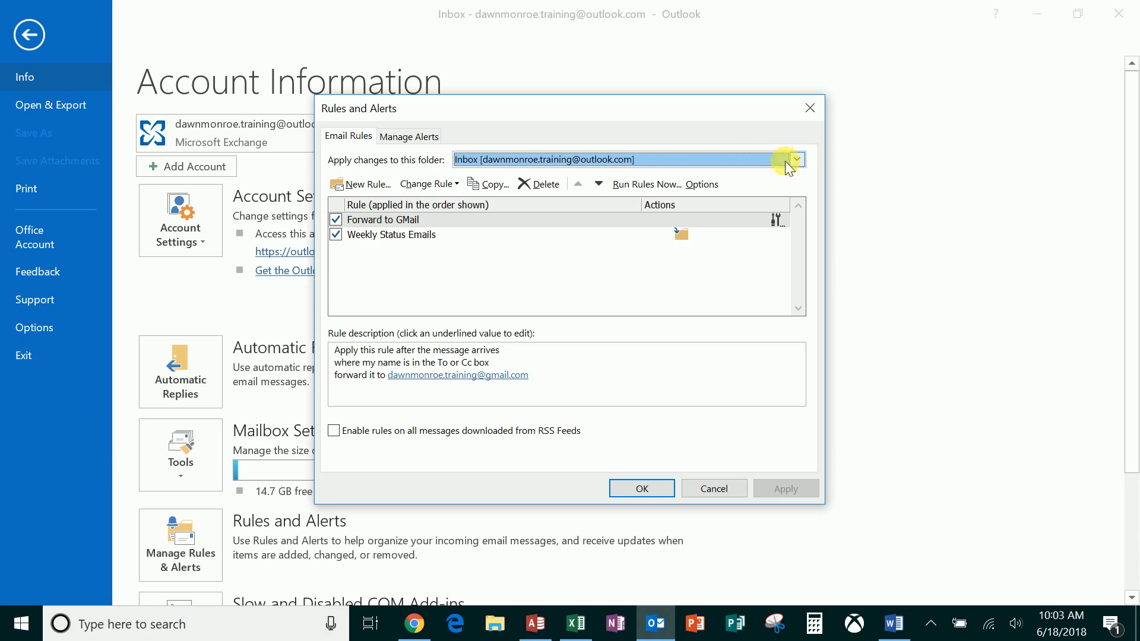
{"action": "left_click", "coordinate": [354, 184]}
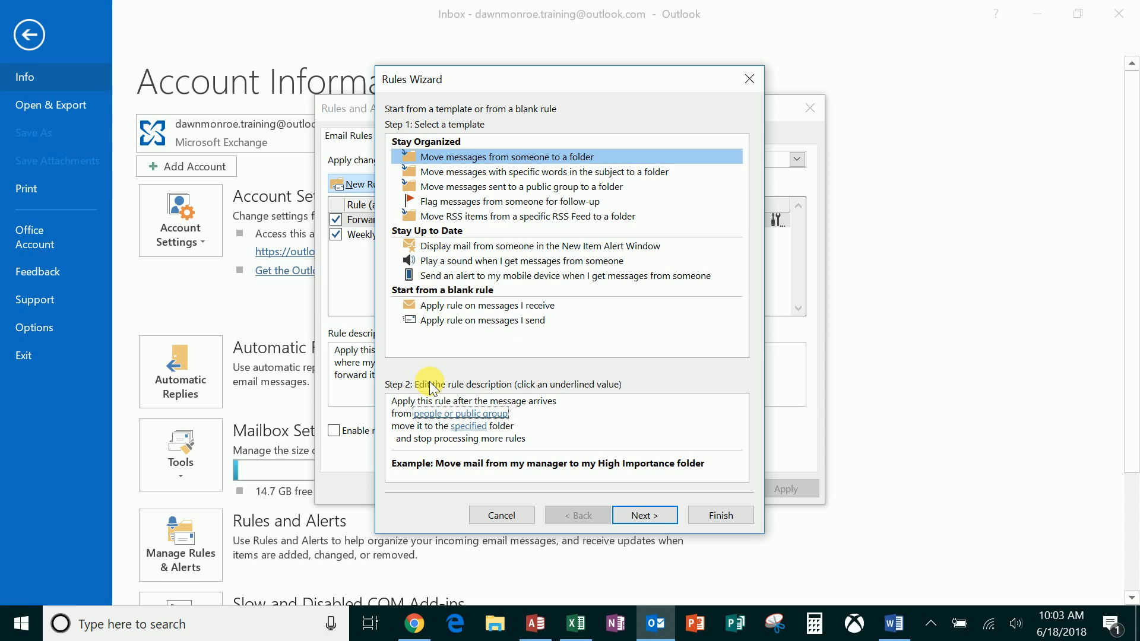
{"action": "left_click", "coordinate": [493, 159]}
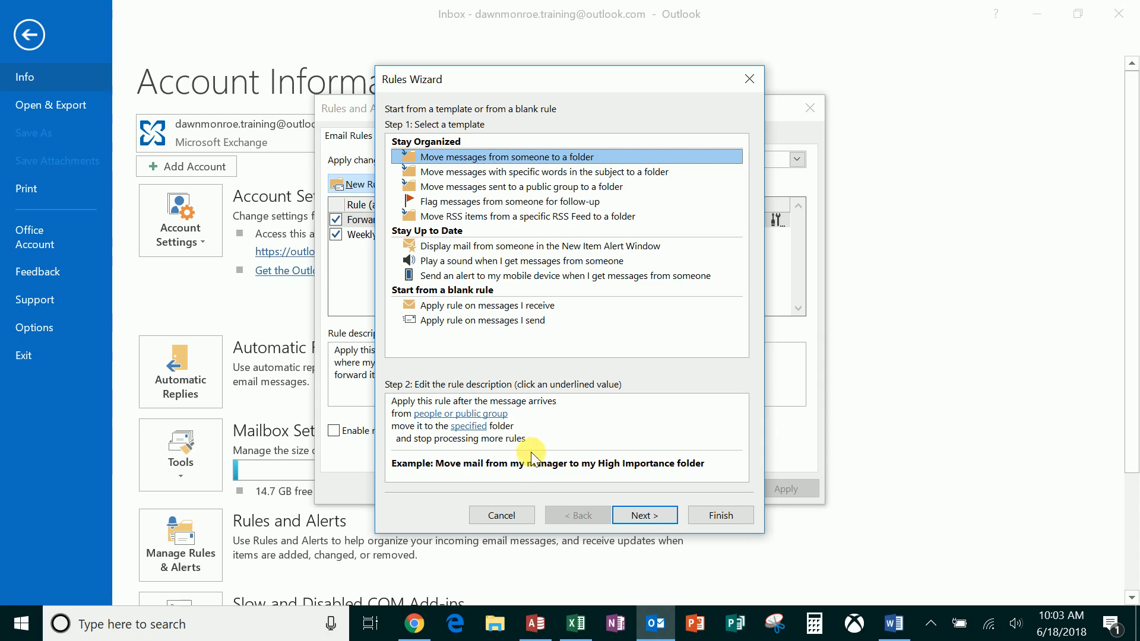
Step: Set the rule's sender to the contact with the wichita.executrain.com address from the Contacts address book
{"action": "left_click", "coordinate": [556, 438]}
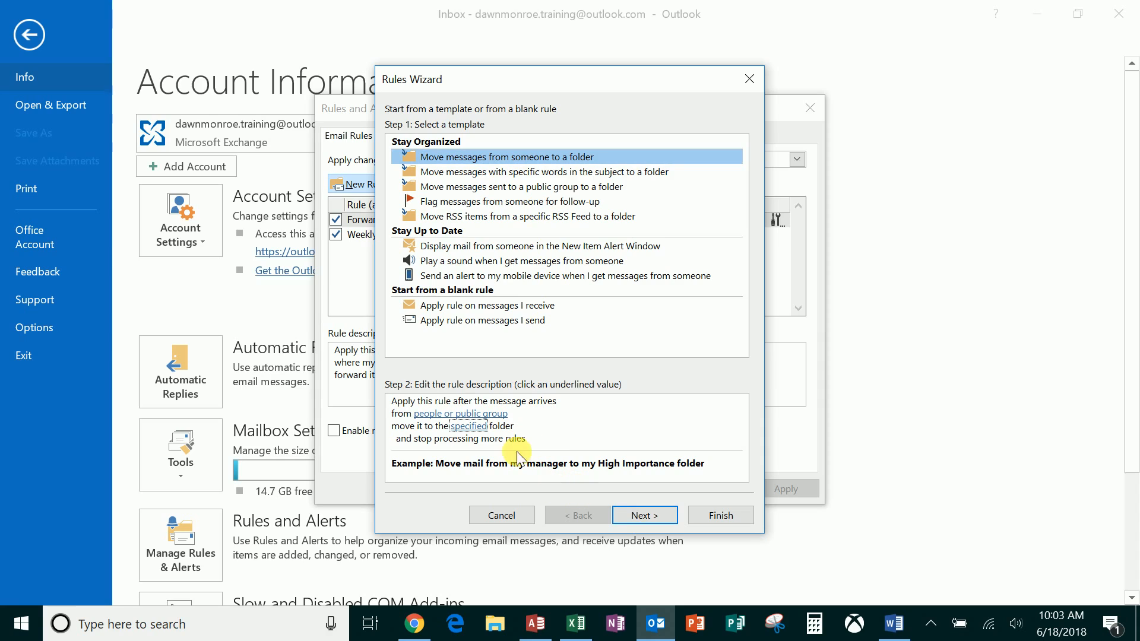
{"action": "left_click", "coordinate": [493, 416]}
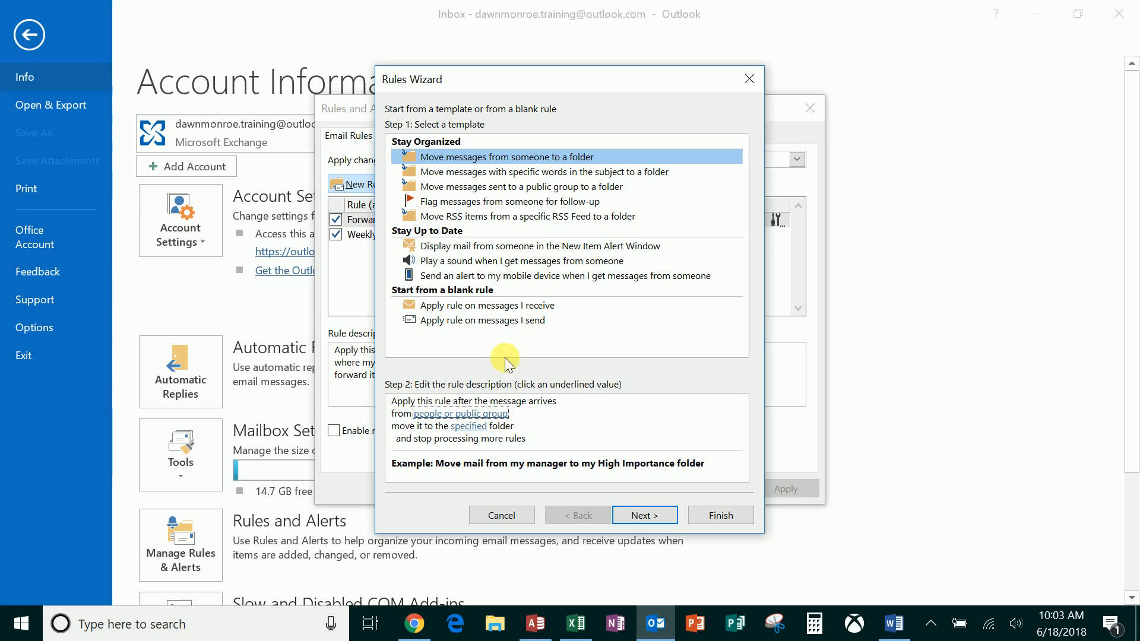
{"action": "left_click", "coordinate": [480, 415]}
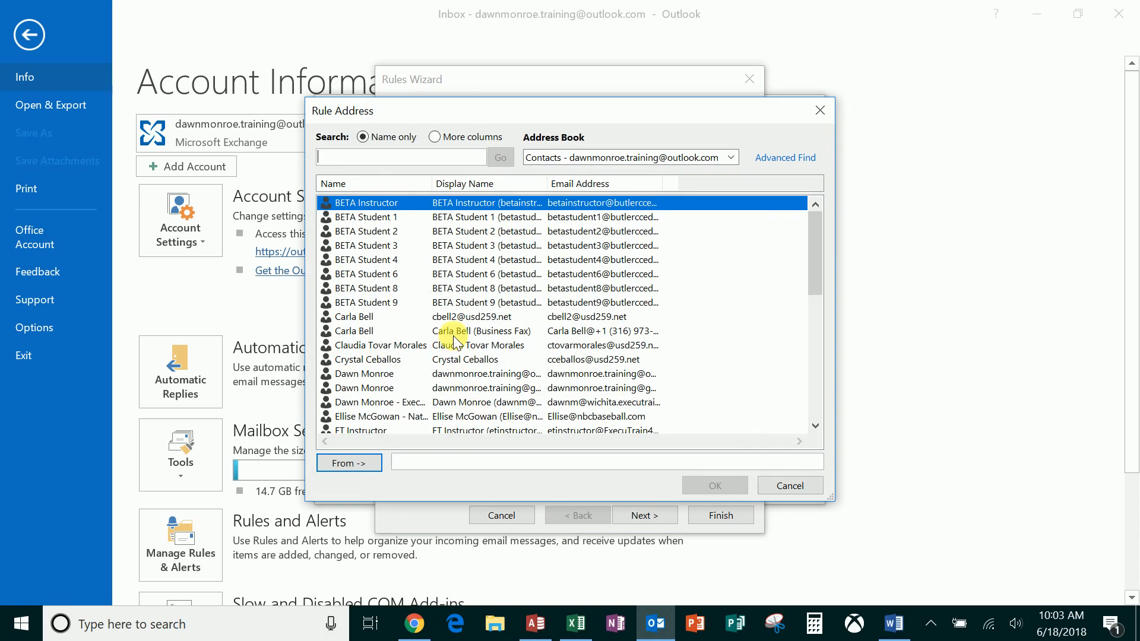
{"action": "scroll", "coordinate": [453, 336], "scroll_direction": "down", "scroll_amount": 4}
{"action": "scroll", "coordinate": [456, 351], "scroll_direction": "down", "scroll_amount": 2}
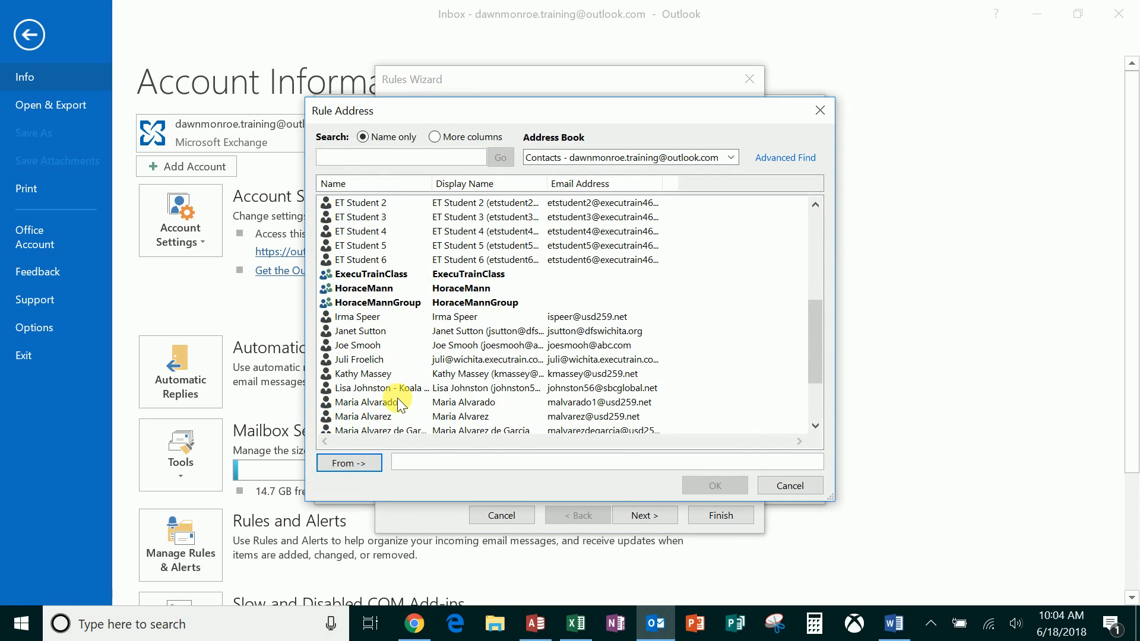
{"action": "double_click", "coordinate": [363, 361]}
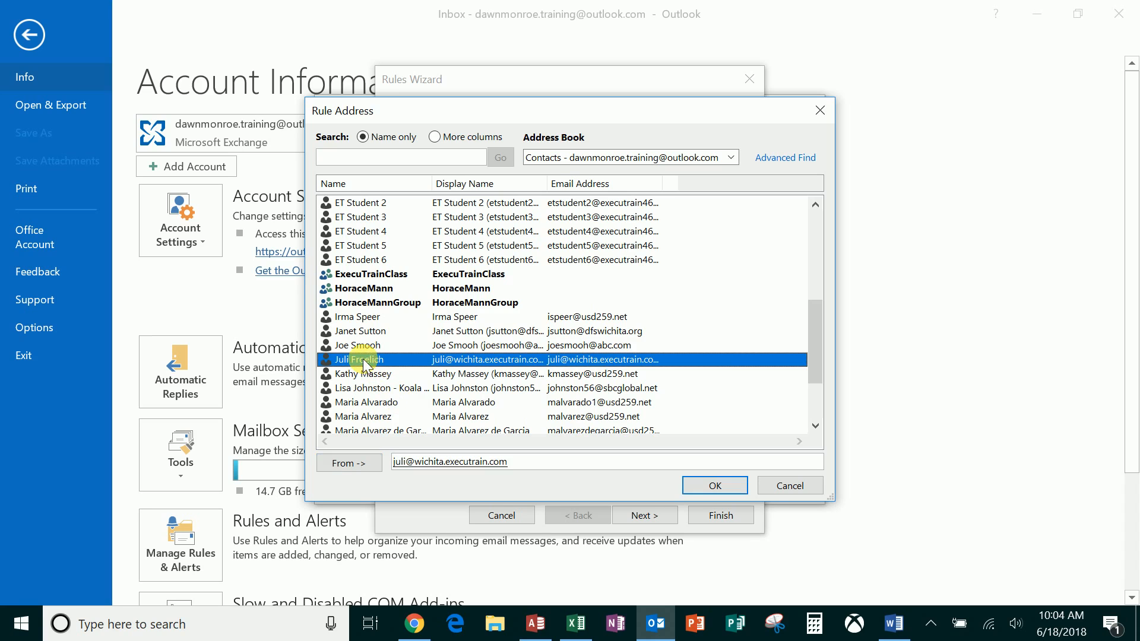
{"action": "left_click", "coordinate": [731, 484]}
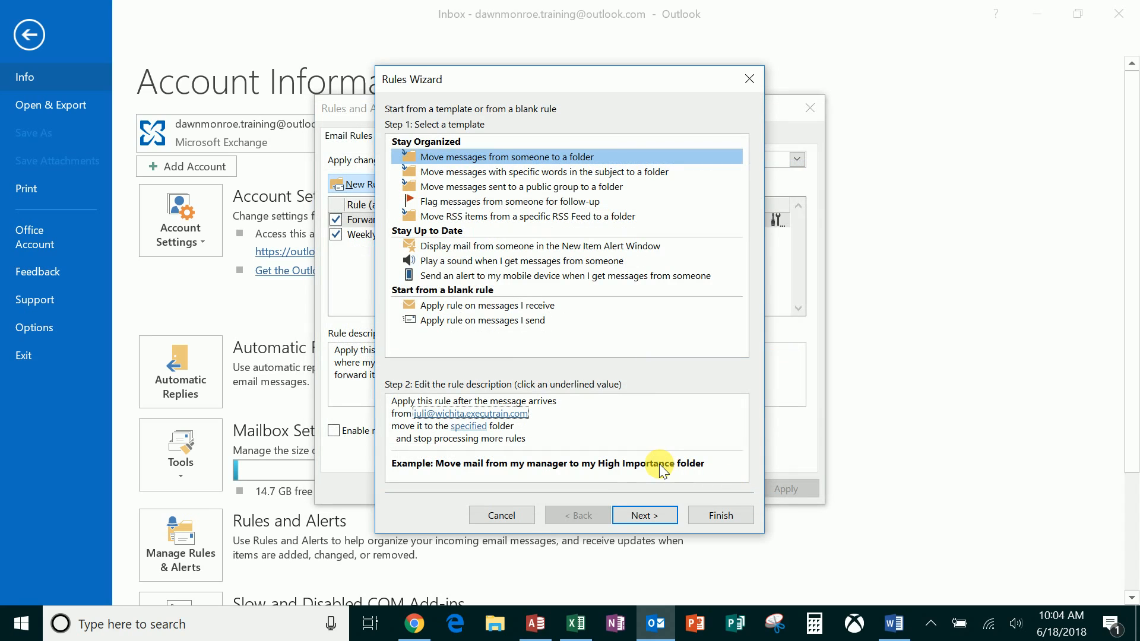
Step: Create an Inbox subfolder named with the sender's first name followed by "ET" and set it as the rule's destination folder
{"action": "left_click", "coordinate": [473, 427]}
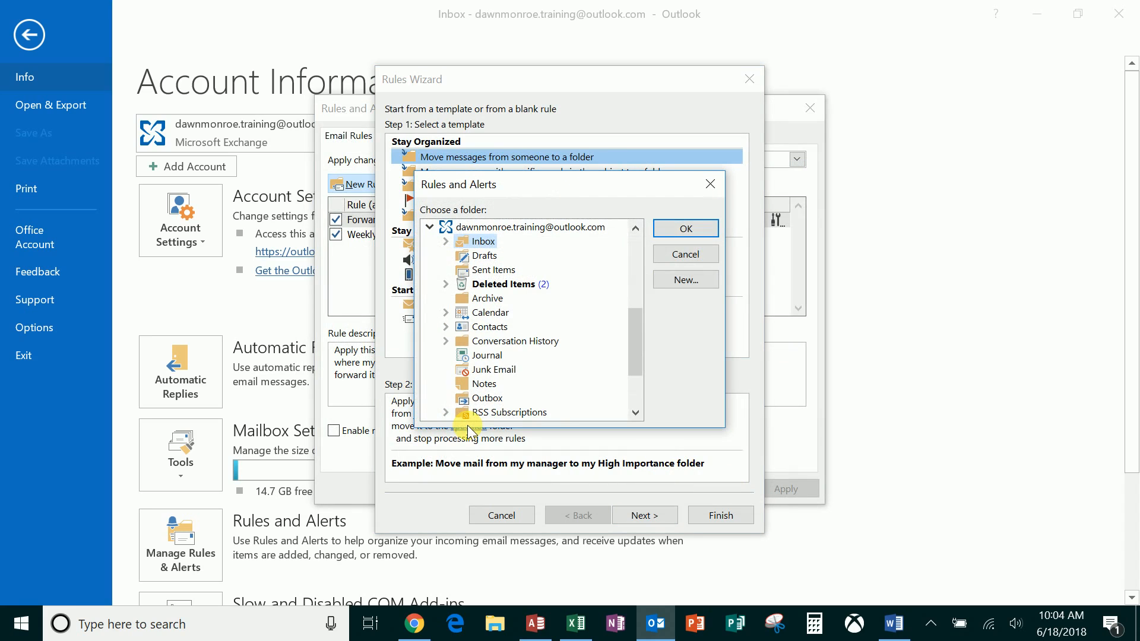
{"action": "left_click", "coordinate": [682, 284]}
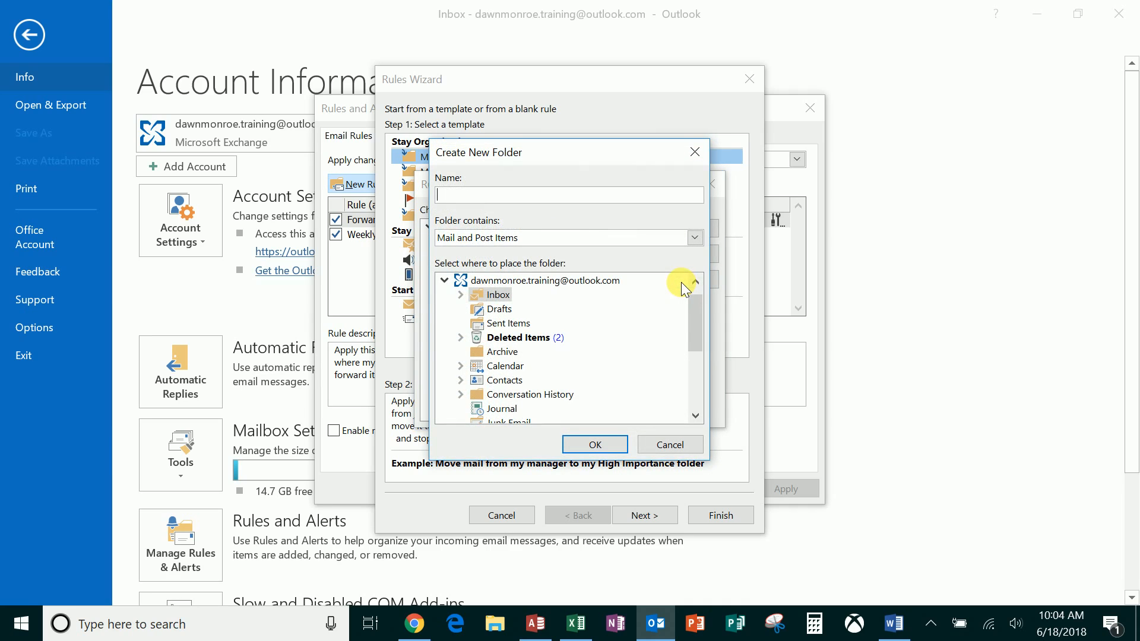
{"action": "type", "text": "Jul"}
{"action": "key", "text": "BackSpace"}
{"action": "type", "text": "liET"}
{"action": "left_click", "coordinate": [603, 445]}
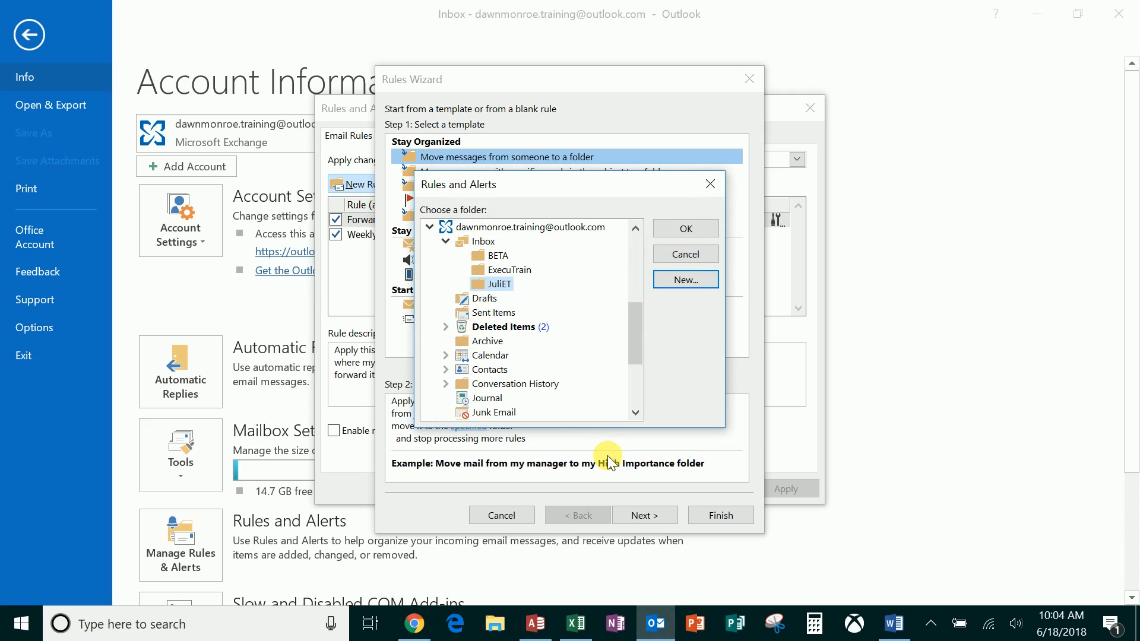
{"action": "left_click", "coordinate": [673, 231]}
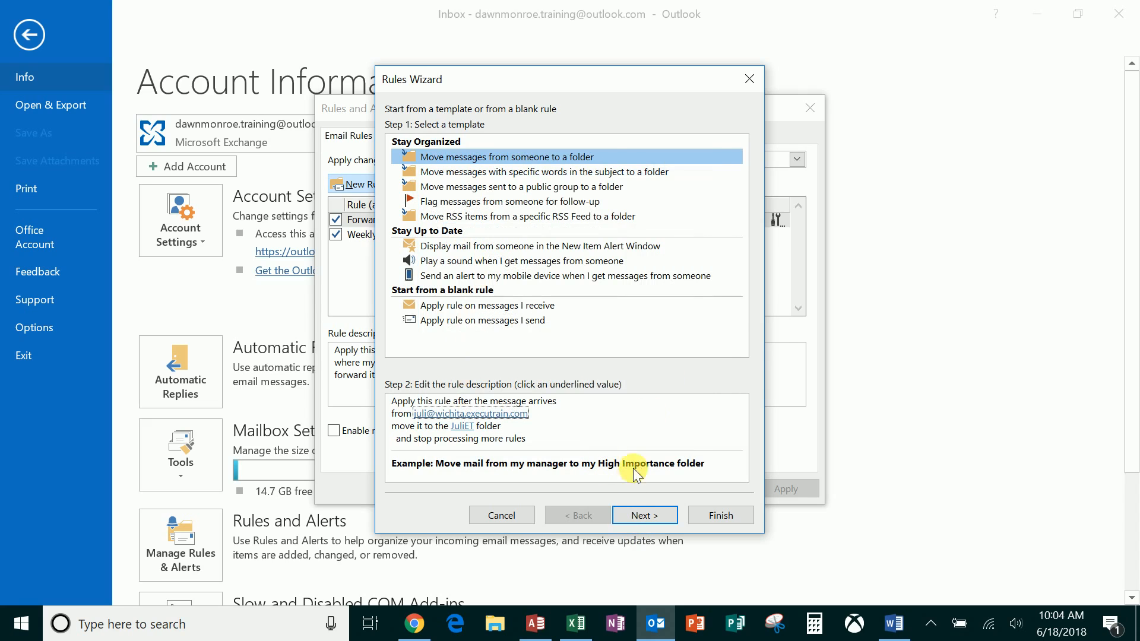
Step: Keep the rule's preselected conditions and actions and continue to the final setup without adding exceptions
{"action": "left_click", "coordinate": [645, 515]}
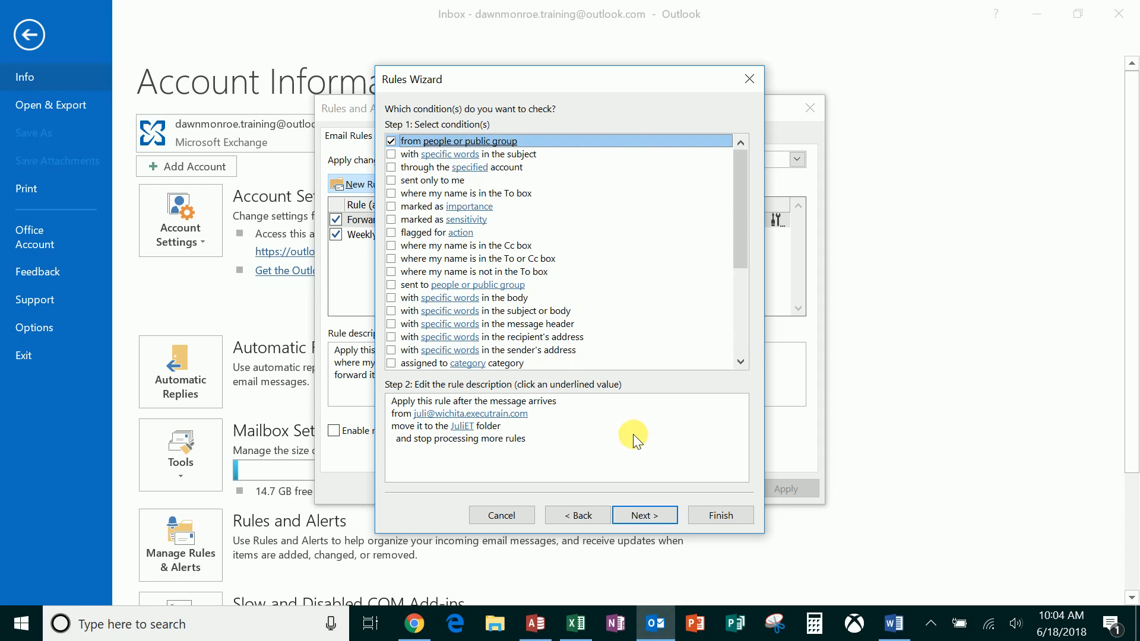
{"action": "left_click", "coordinate": [661, 515]}
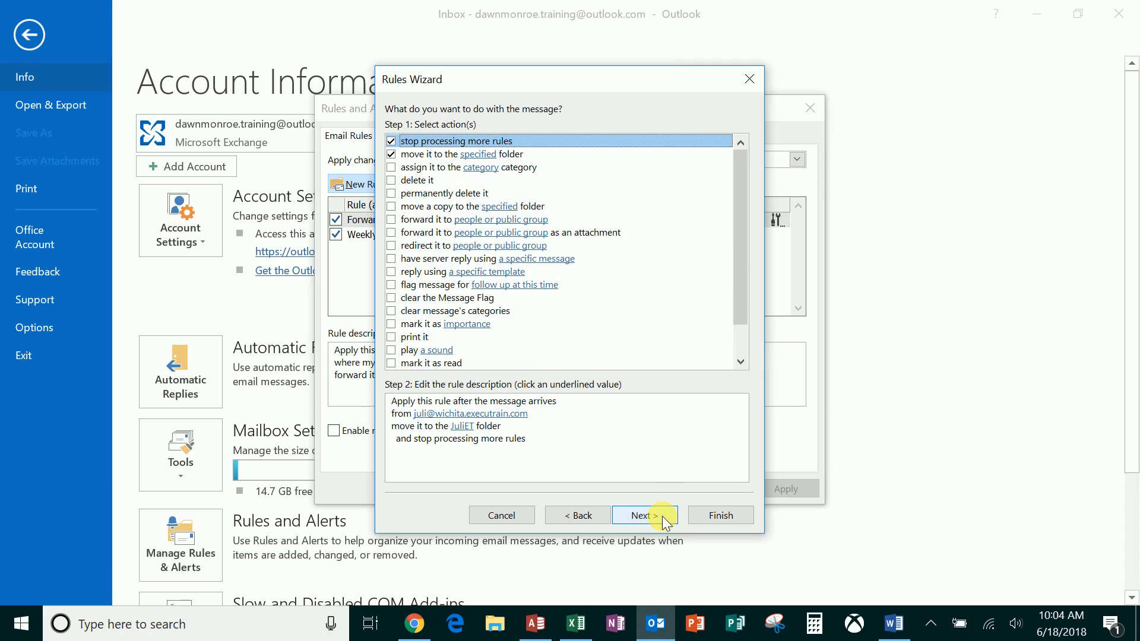
{"action": "left_click", "coordinate": [526, 403]}
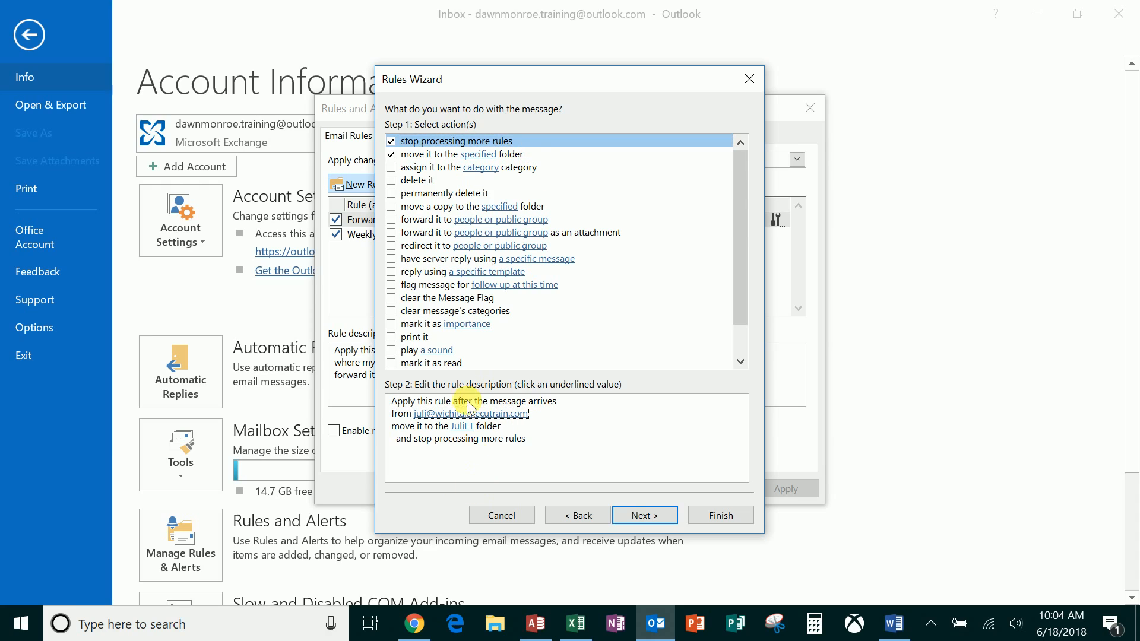
{"action": "left_click", "coordinate": [661, 515]}
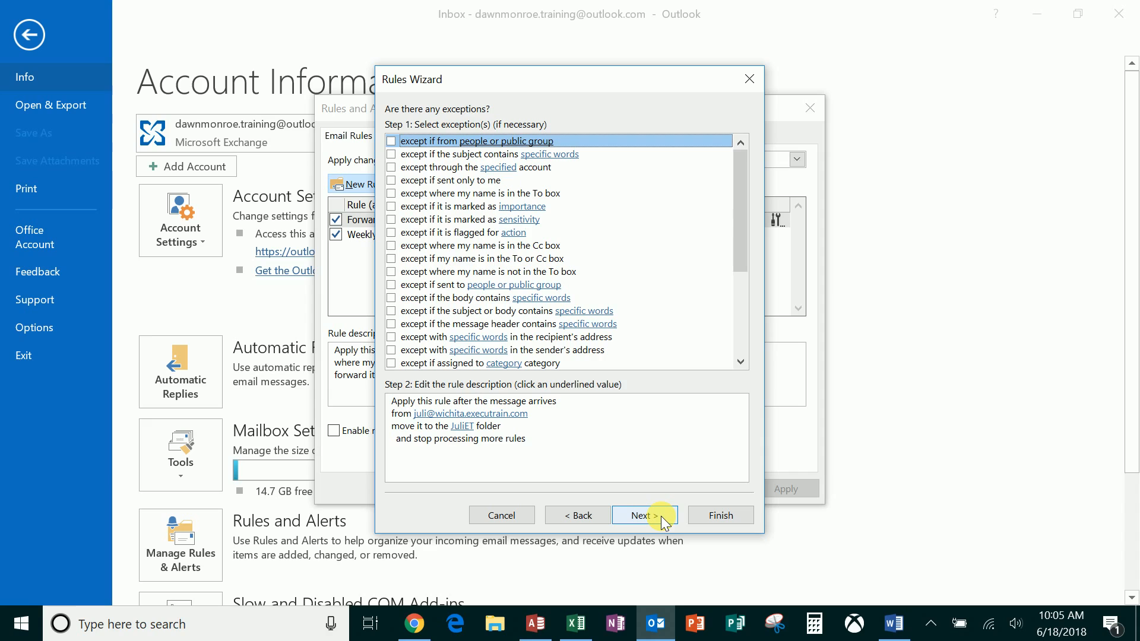
{"action": "left_click", "coordinate": [660, 515]}
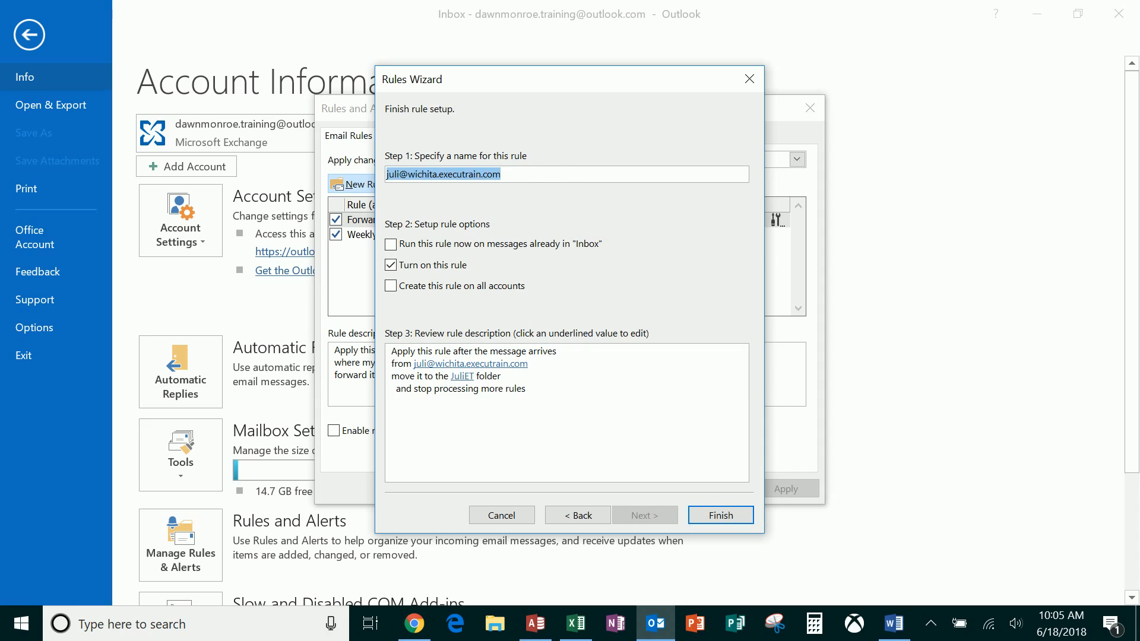
Step: Name the rule "Mail from" plus the sender's first name and "@ ET", leave it turned on, and save the rules
{"action": "type", "text": "Mail from "}
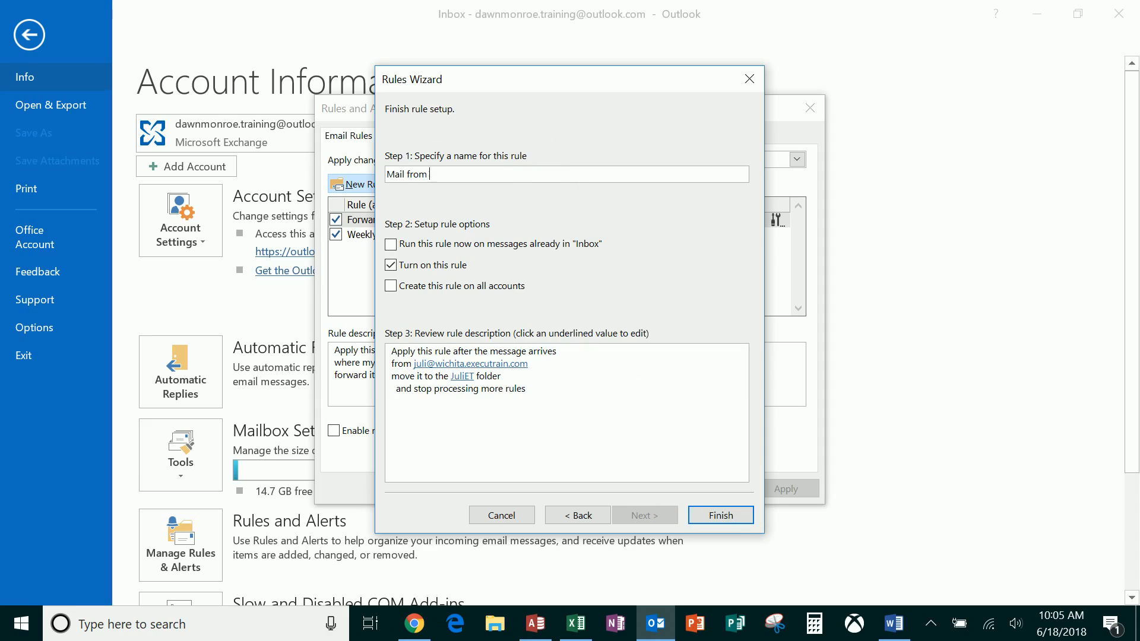
{"action": "type", "text": "Juli @ ET"}
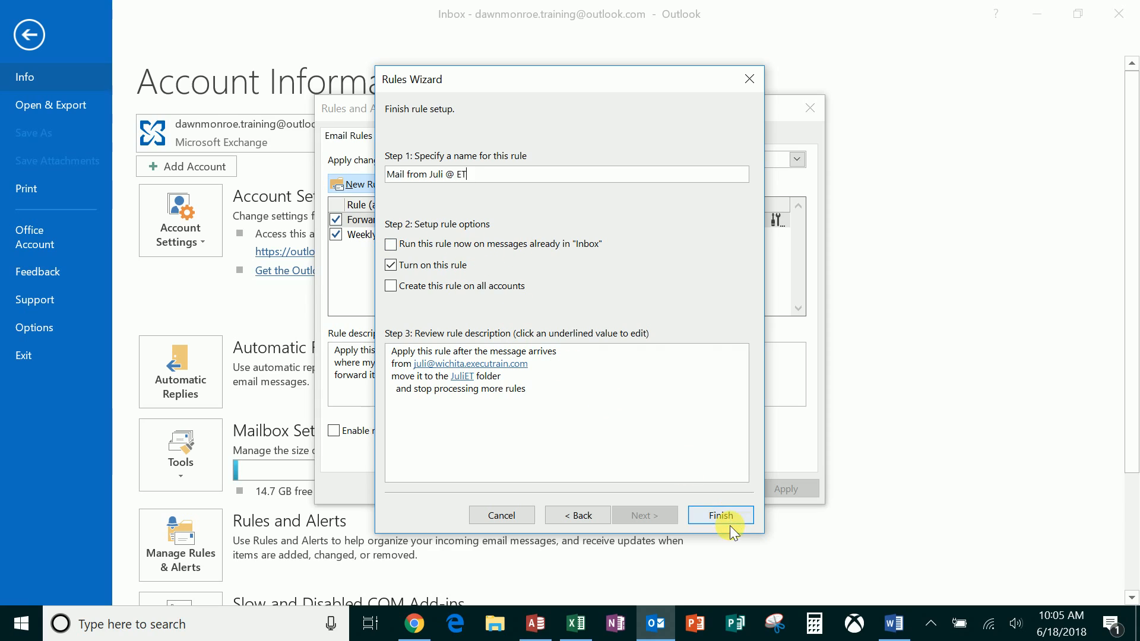
{"action": "left_click", "coordinate": [628, 446]}
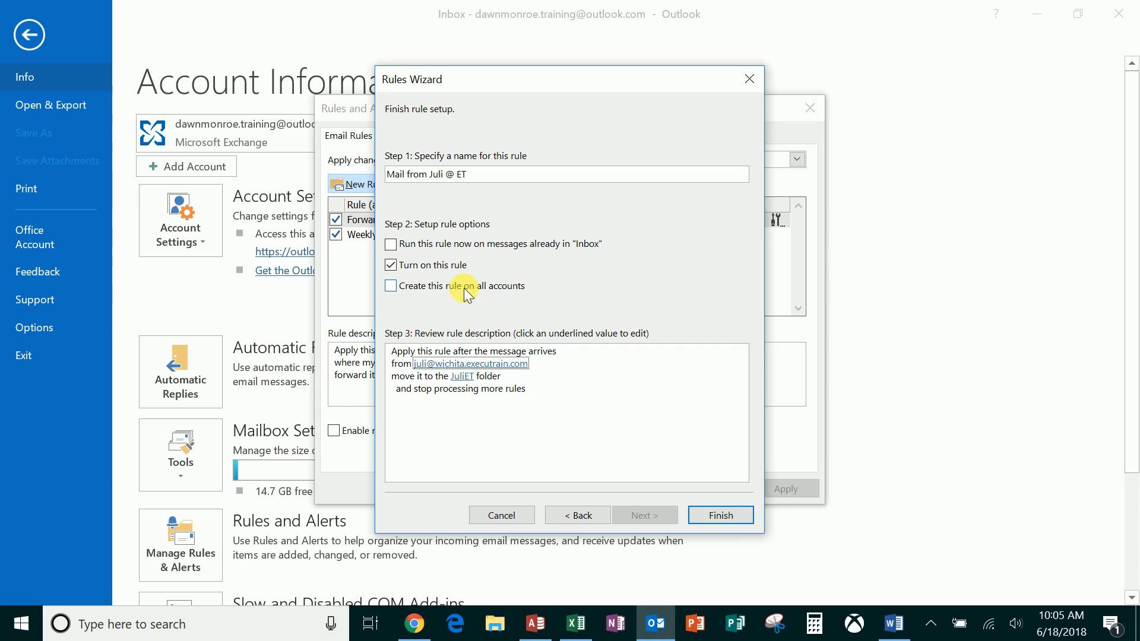
{"action": "left_click", "coordinate": [719, 516]}
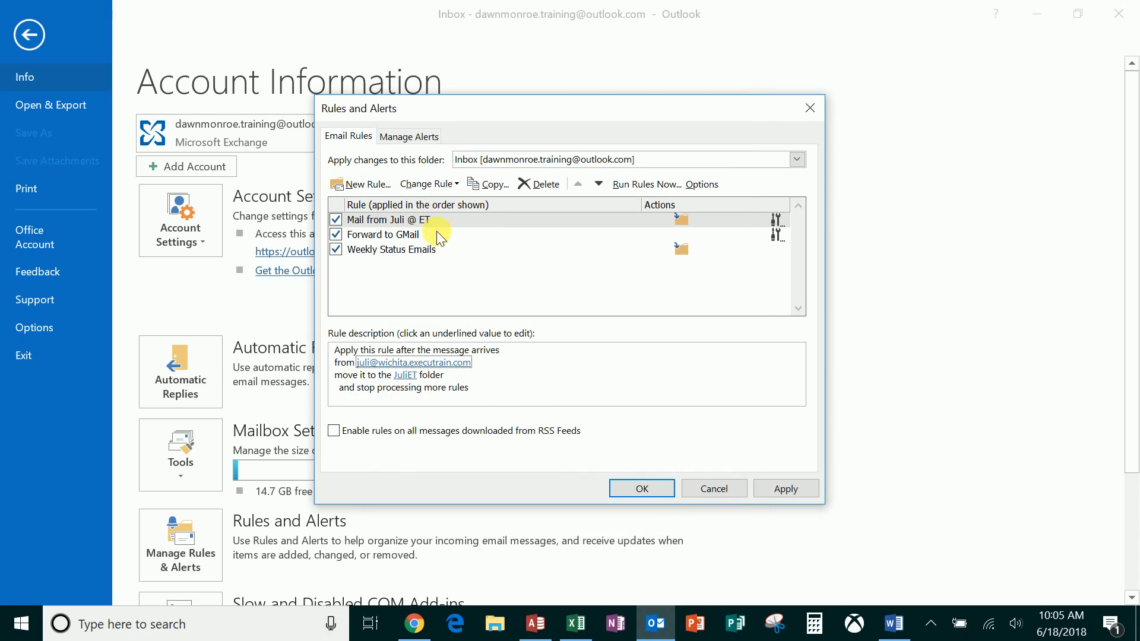
{"action": "left_click", "coordinate": [627, 490]}
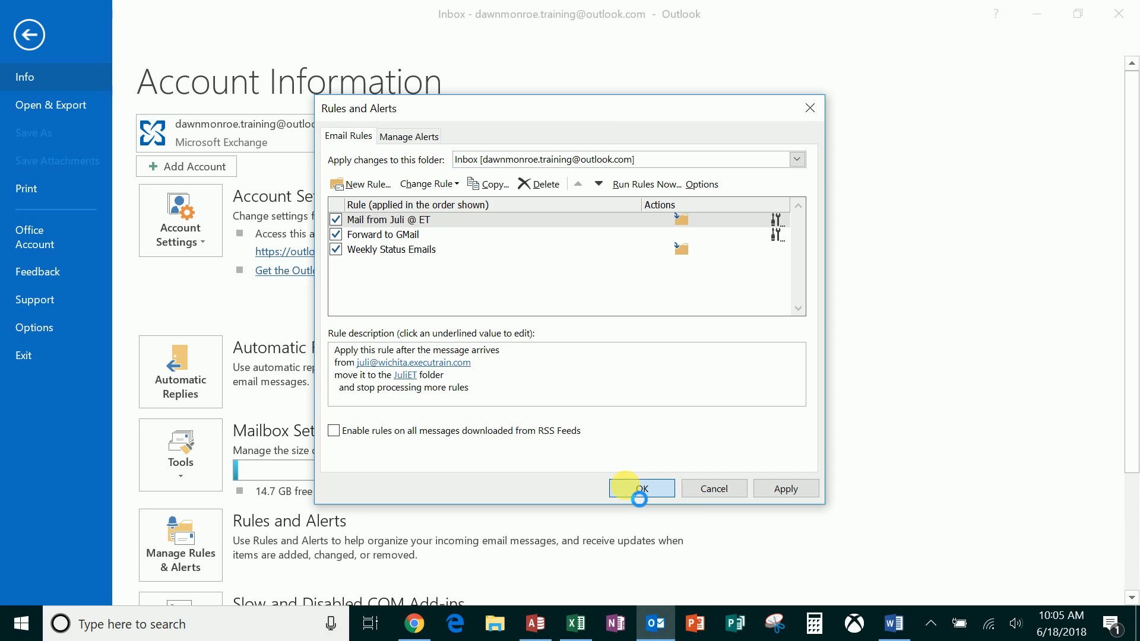